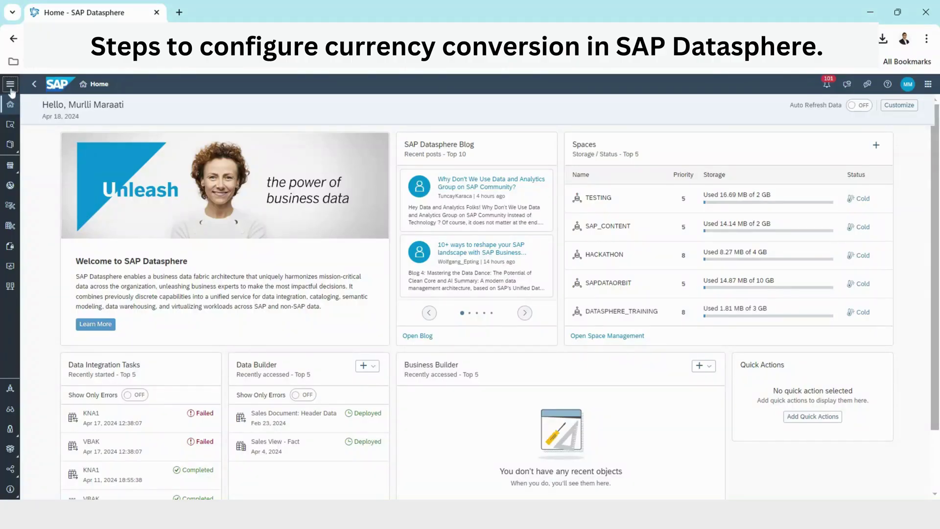
Open the SAPDATAORBIT space's connections and review the S/4Hana MV4 connections and their types
{"action": "left_click", "coordinate": [11, 89]}
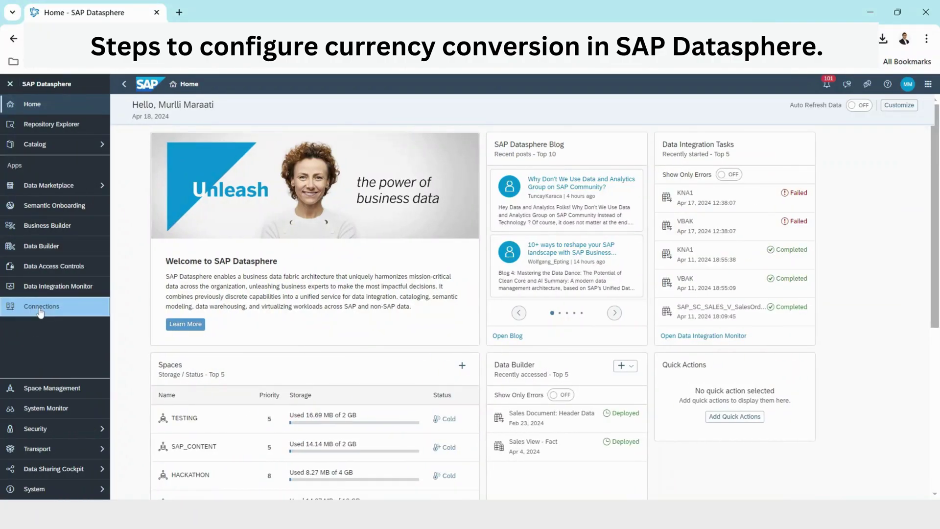
{"action": "left_click", "coordinate": [40, 307]}
{"action": "left_click", "coordinate": [622, 266]}
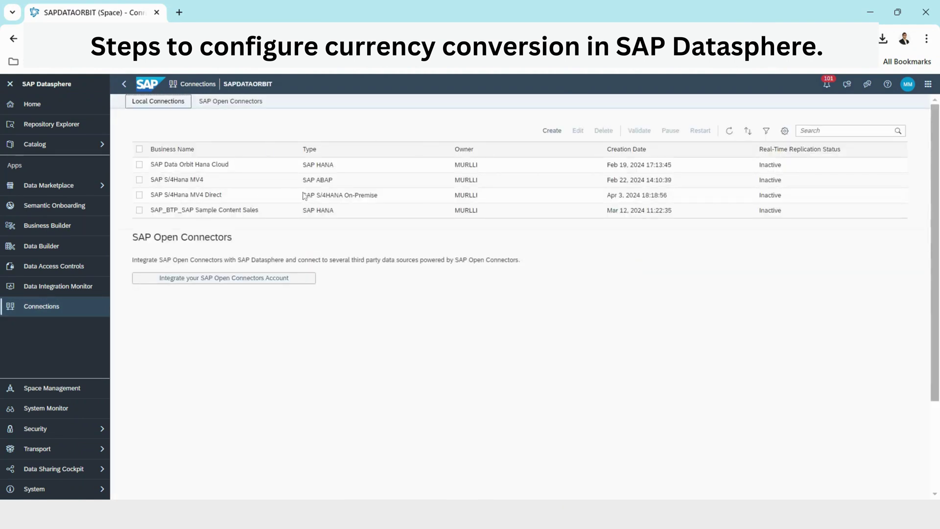
{"action": "left_click_drag", "start_coordinate": [303, 180], "coordinate": [342, 185]}
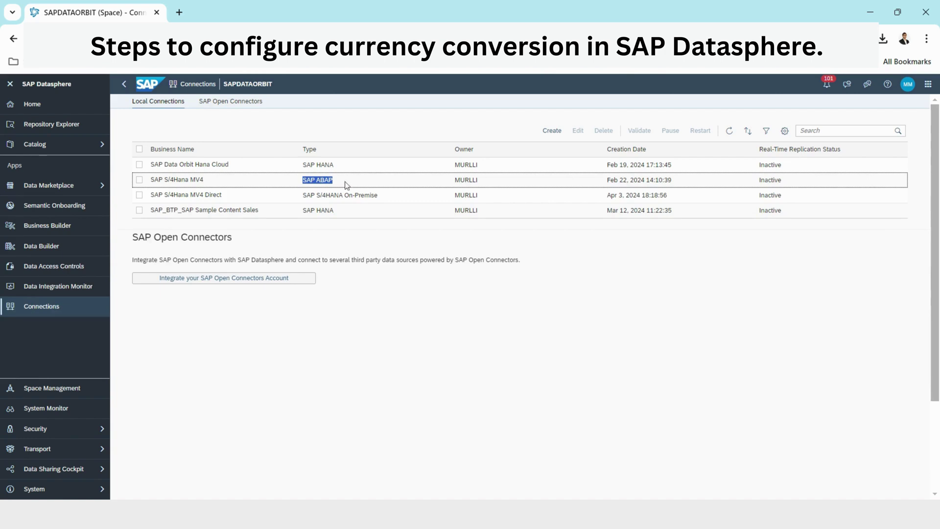
{"action": "left_click", "coordinate": [210, 181]}
{"action": "triple_click", "coordinate": [167, 179]}
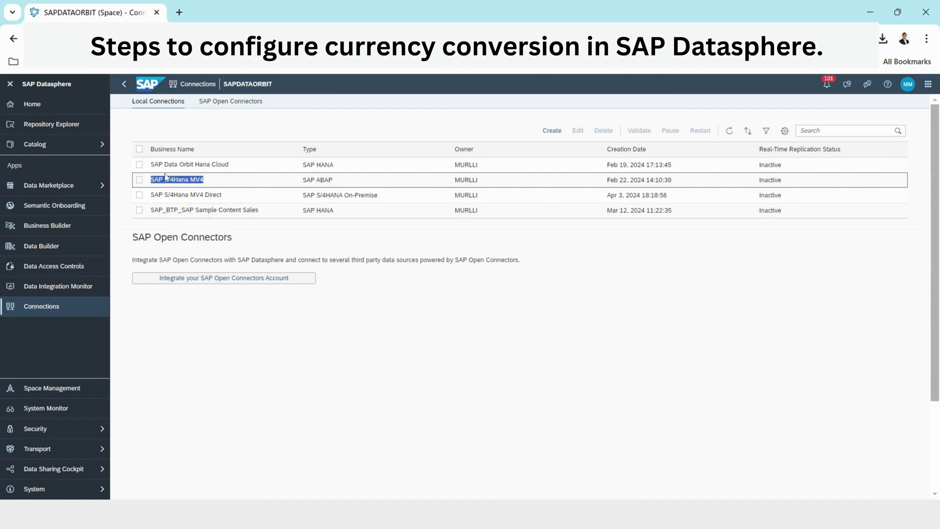
{"action": "left_click_drag", "start_coordinate": [303, 196], "coordinate": [387, 199]}
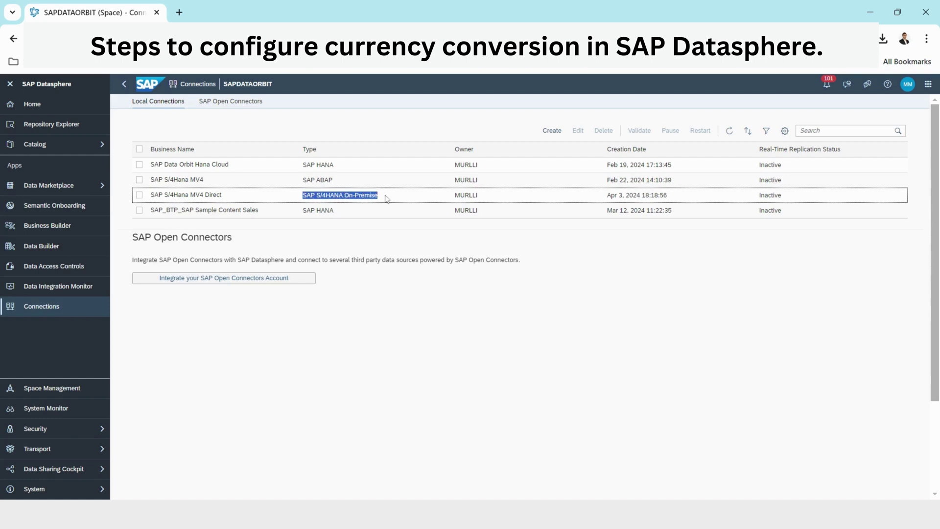
{"action": "left_click_drag", "start_coordinate": [229, 196], "coordinate": [139, 195]}
Validate SAP S/4Hana MV4 Direct, confirming data flows, replication flows and remote tables are enabled
{"action": "left_click", "coordinate": [139, 195]}
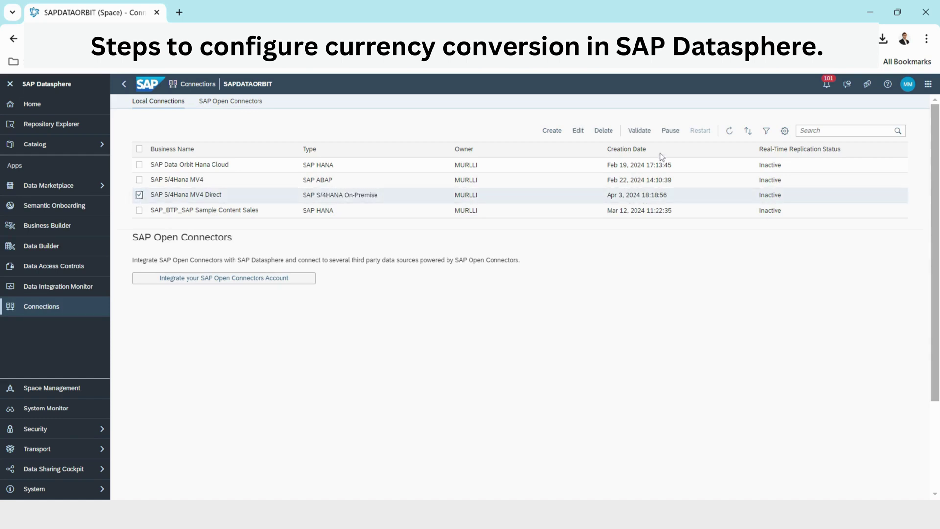
{"action": "left_click", "coordinate": [642, 136]}
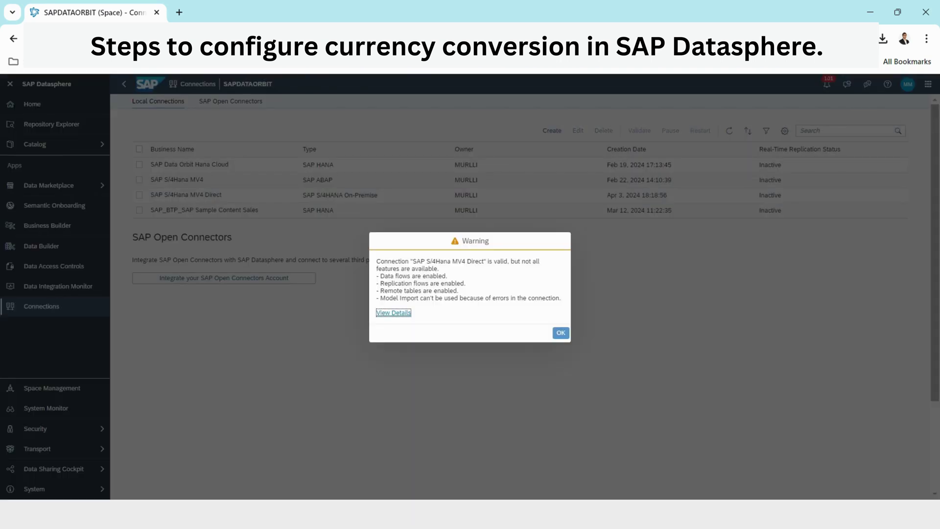
{"action": "left_click_drag", "start_coordinate": [380, 276], "coordinate": [447, 276]}
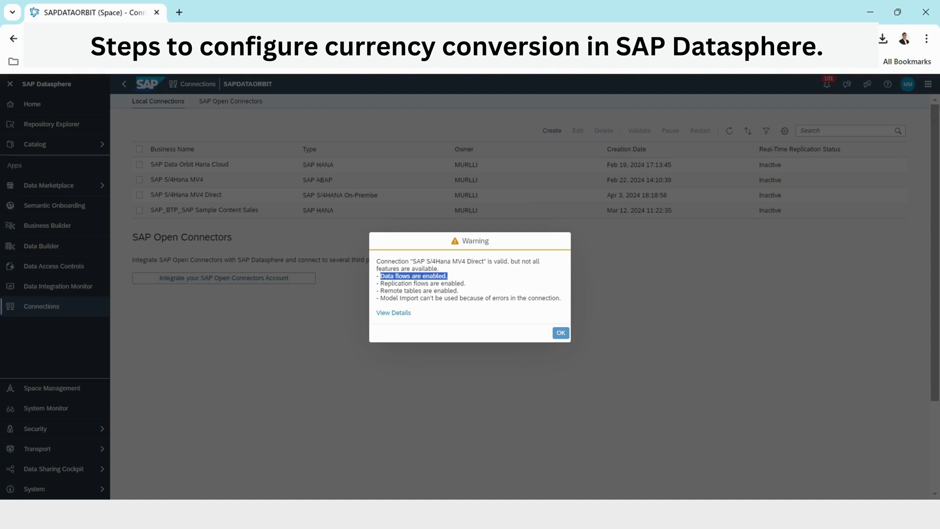
{"action": "left_click_drag", "start_coordinate": [381, 283], "coordinate": [466, 283]}
{"action": "left_click_drag", "start_coordinate": [380, 290], "coordinate": [459, 290]}
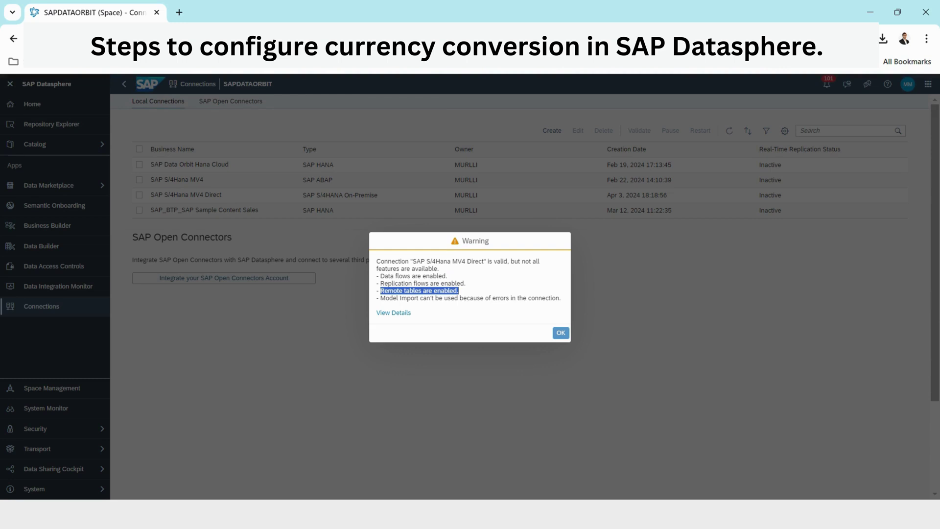
{"action": "left_click", "coordinate": [558, 312]}
{"action": "left_click", "coordinate": [561, 333]}
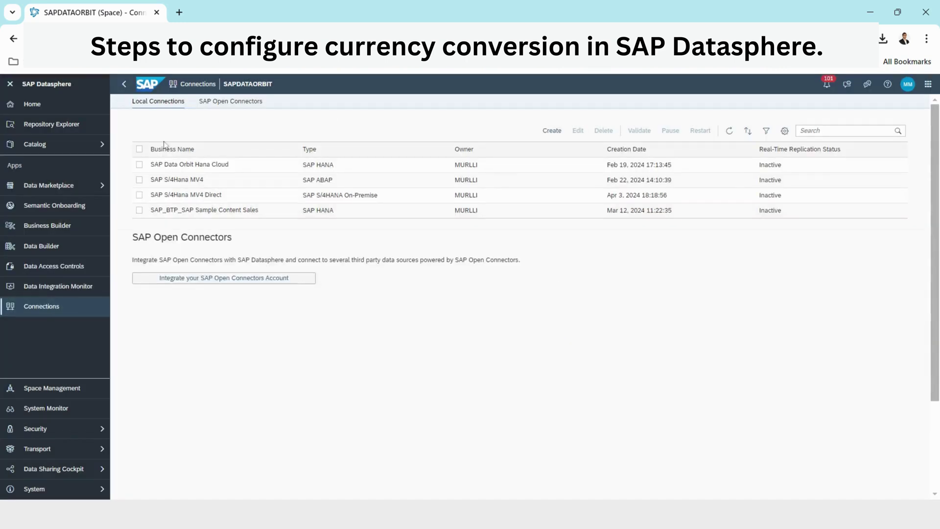
Validate the SAP S/4Hana MV4 connection, then go to the space's Data Builder
{"action": "left_click", "coordinate": [140, 180]}
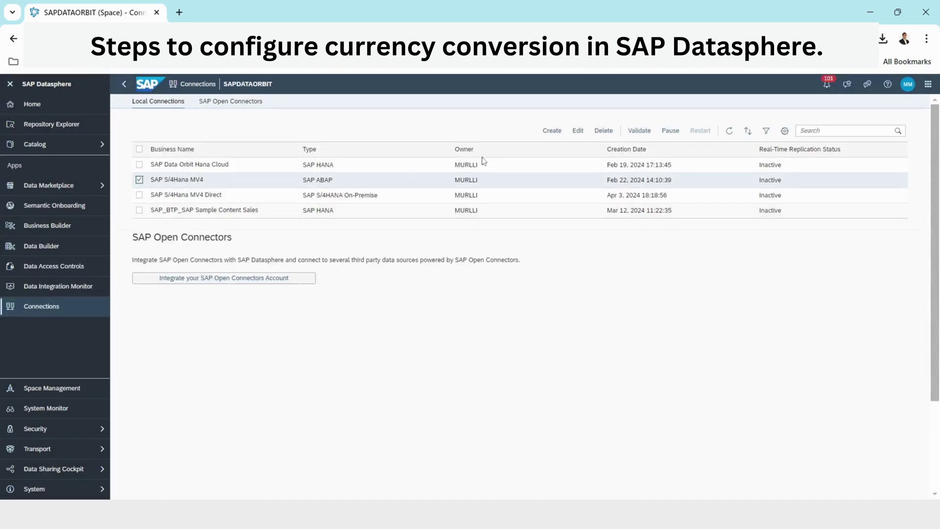
{"action": "left_click", "coordinate": [640, 132]}
{"action": "left_click", "coordinate": [639, 132]}
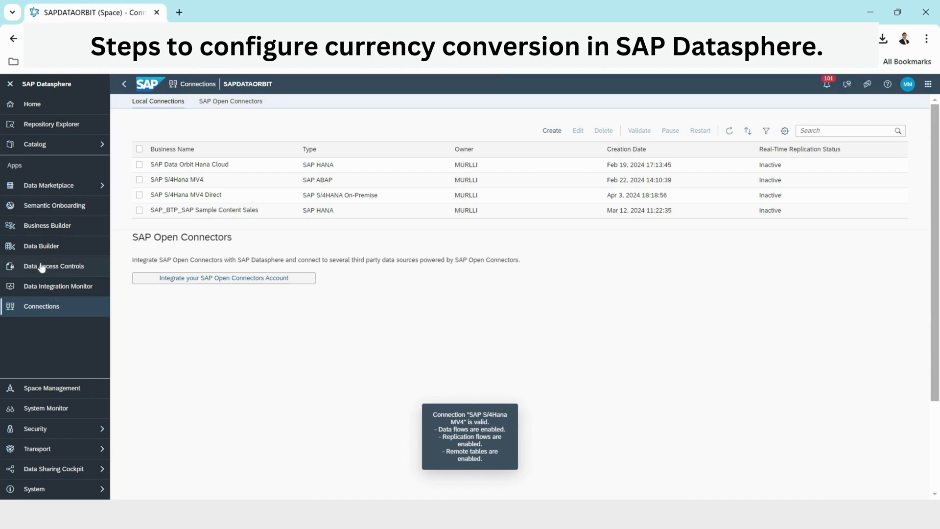
{"action": "left_click", "coordinate": [38, 247]}
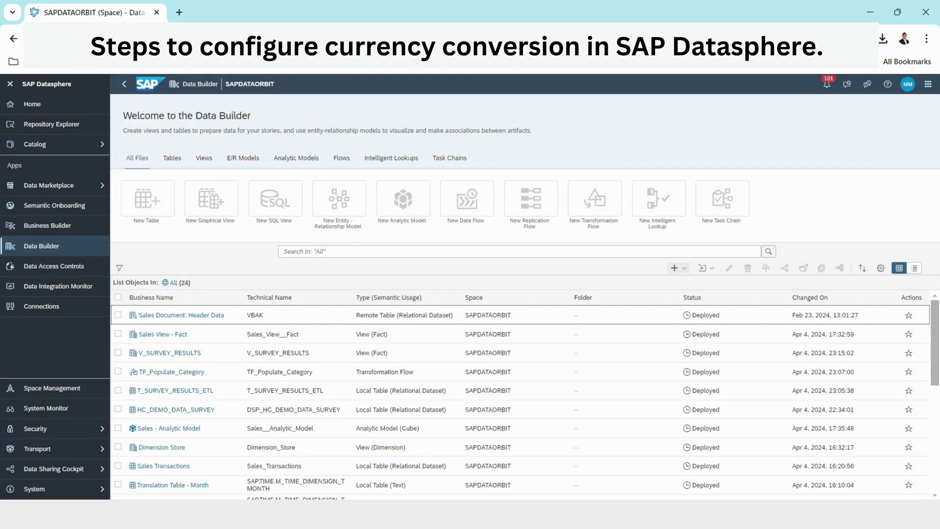
Start new Currency Conversion Views, initially choosing SAP S/4Hana MV4 Direct as the source
{"action": "left_click", "coordinate": [683, 269]}
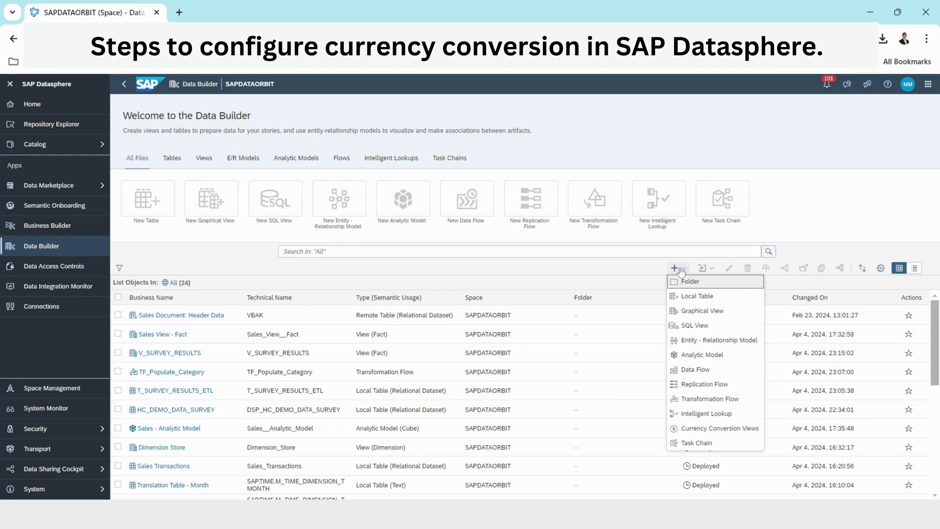
{"action": "left_click", "coordinate": [737, 434]}
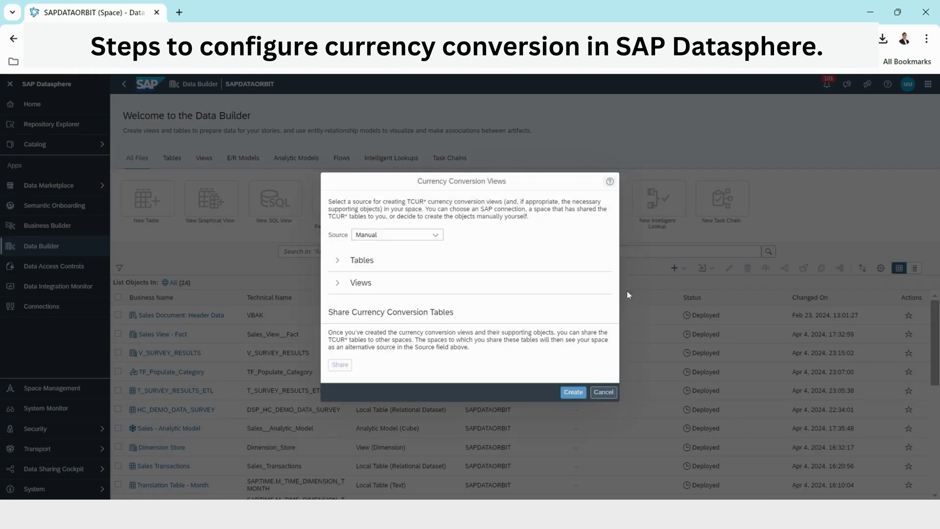
{"action": "left_click", "coordinate": [435, 235]}
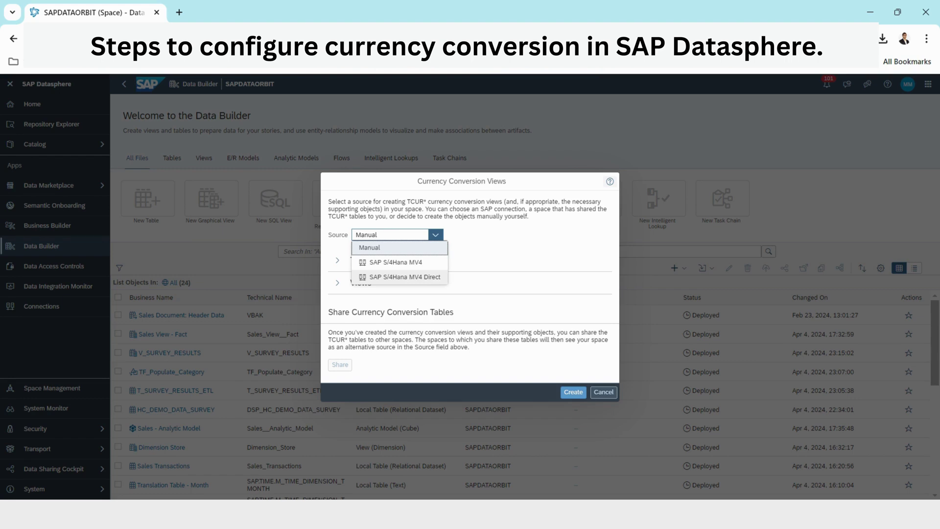
{"action": "left_click", "coordinate": [415, 277]}
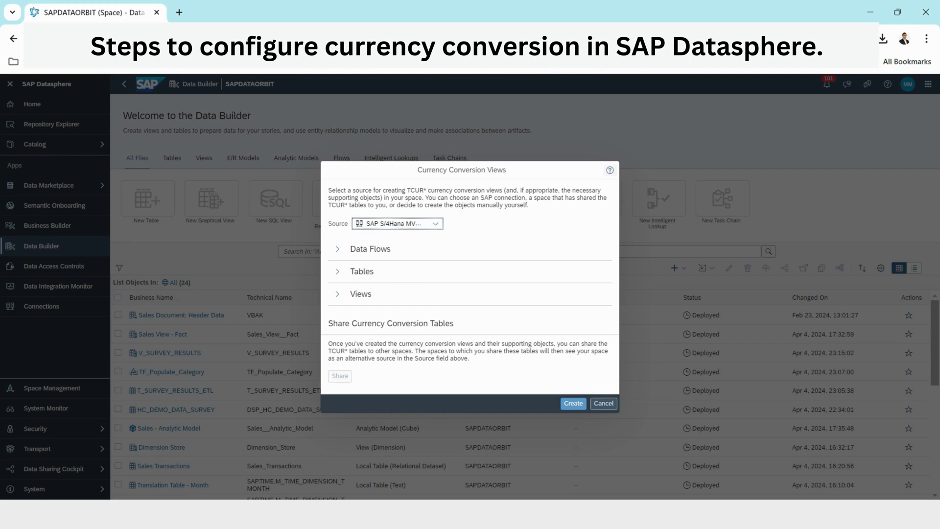
Switch the source to SAP S/4Hana MV4 and create the currency conversion objects
{"action": "left_click", "coordinate": [435, 224]}
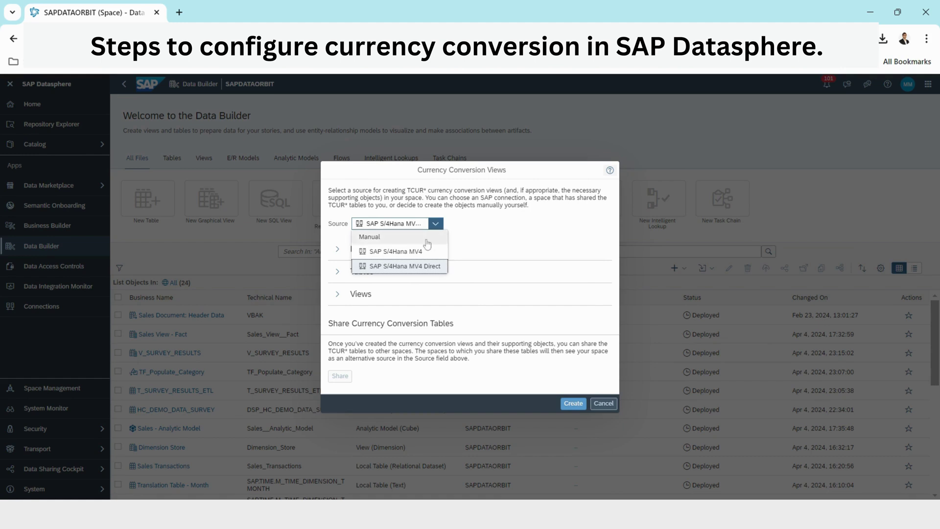
{"action": "left_click", "coordinate": [408, 251]}
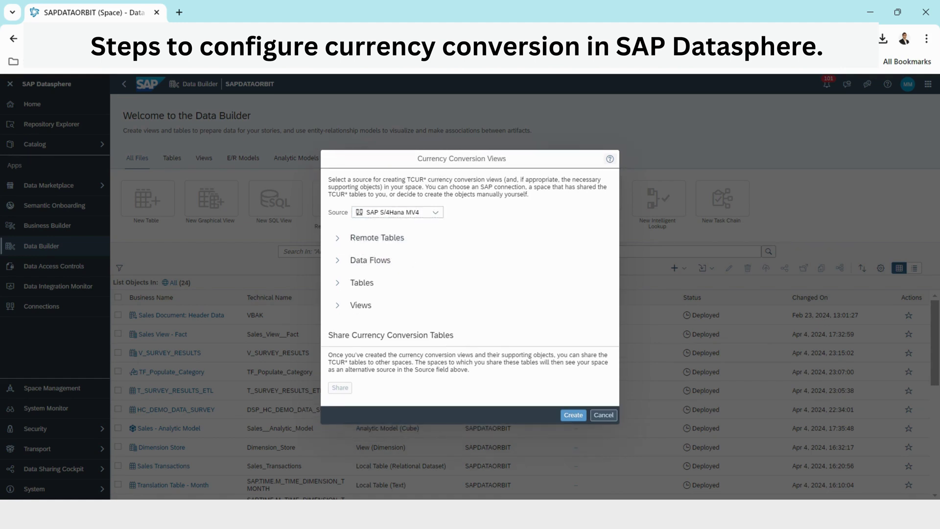
{"action": "left_click_drag", "start_coordinate": [349, 237], "coordinate": [405, 238]}
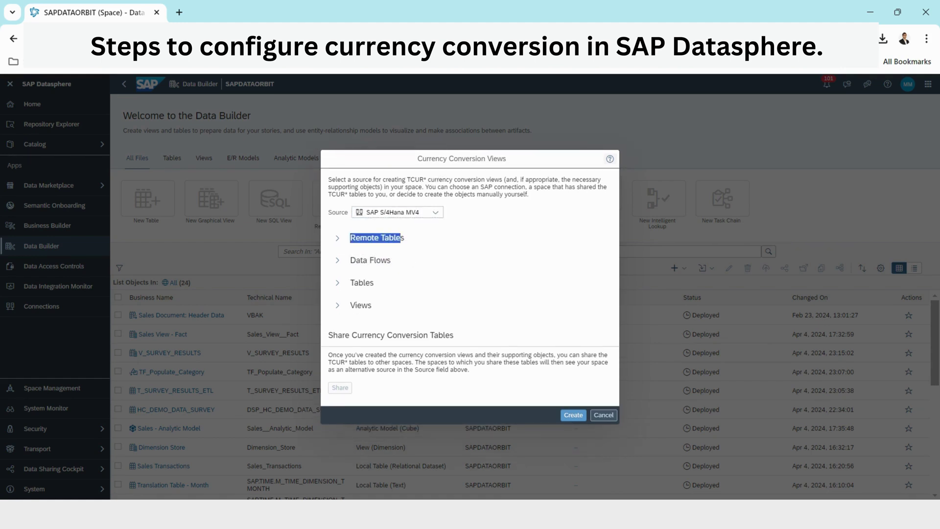
{"action": "left_click", "coordinate": [439, 238]}
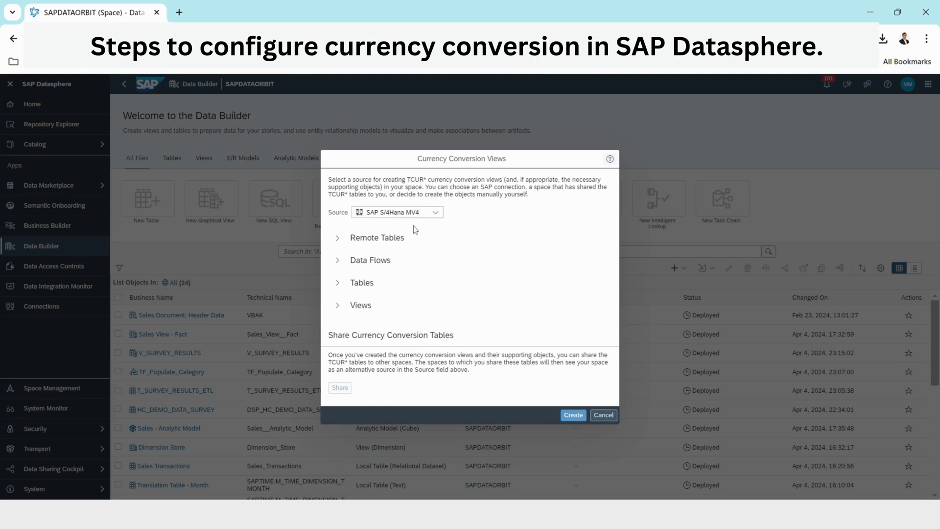
{"action": "left_click", "coordinate": [427, 213]}
{"action": "left_click", "coordinate": [407, 239]}
{"action": "left_click", "coordinate": [572, 416]}
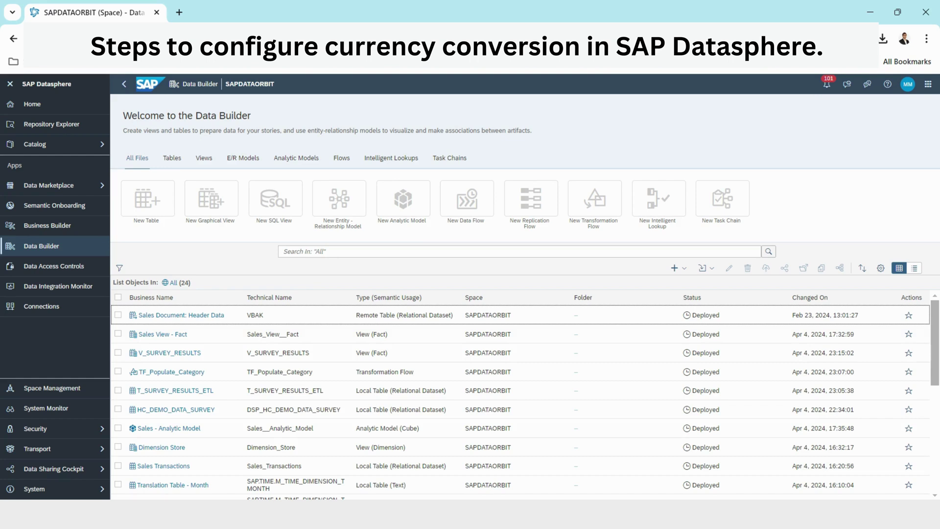
Confirm the object count rose from 24 to 56 and filter the Data Builder to Views
{"action": "double_click", "coordinate": [184, 283]}
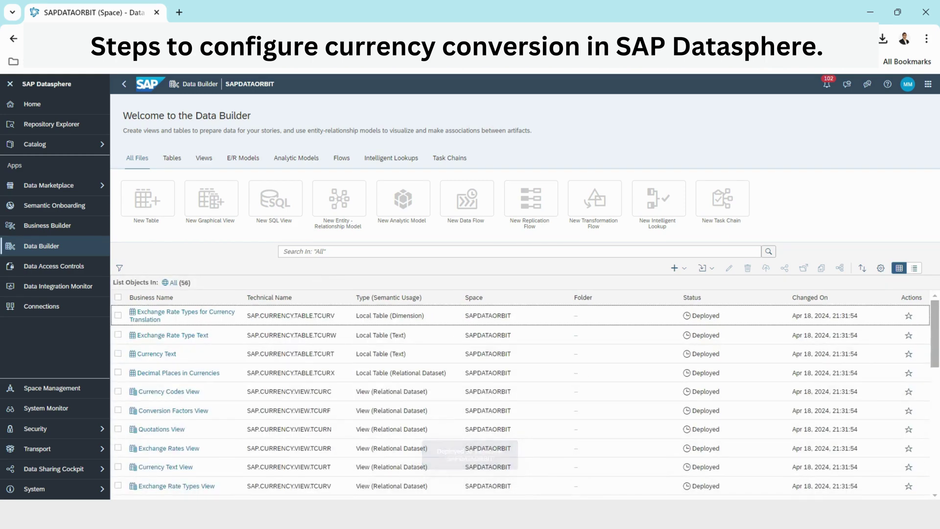
{"action": "left_click_drag", "start_coordinate": [180, 283], "coordinate": [221, 284]}
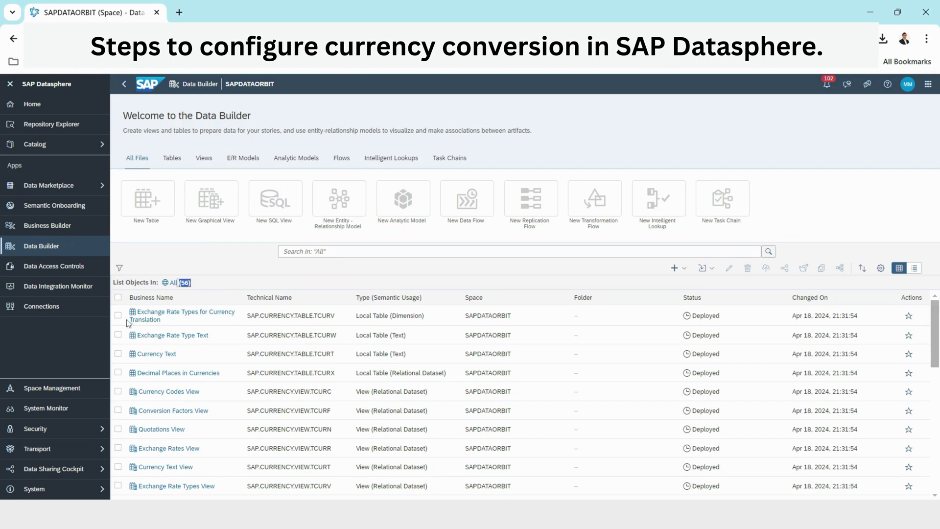
{"action": "left_click", "coordinate": [204, 158]}
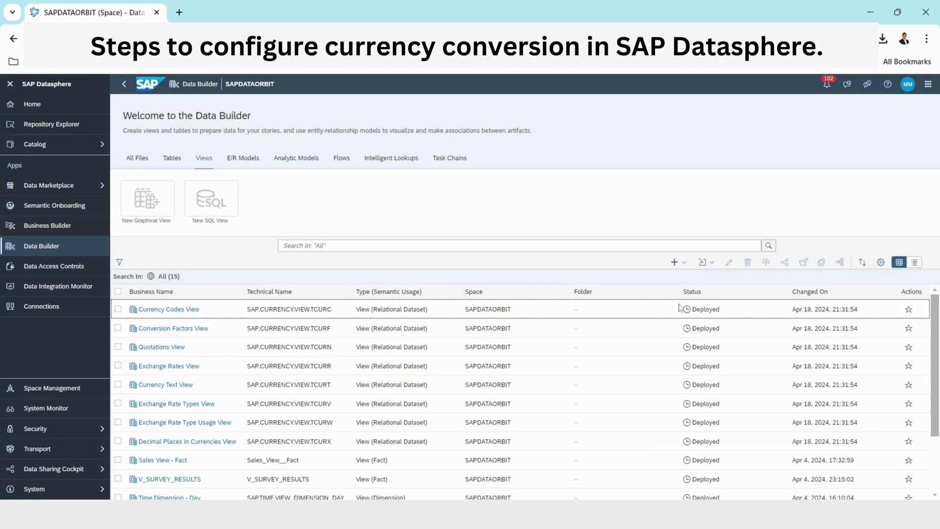
Open the deployed Currency Codes View, preview its empty data, and close the editor
{"action": "left_click_drag", "start_coordinate": [696, 310], "coordinate": [729, 309]}
{"action": "left_click", "coordinate": [180, 314]}
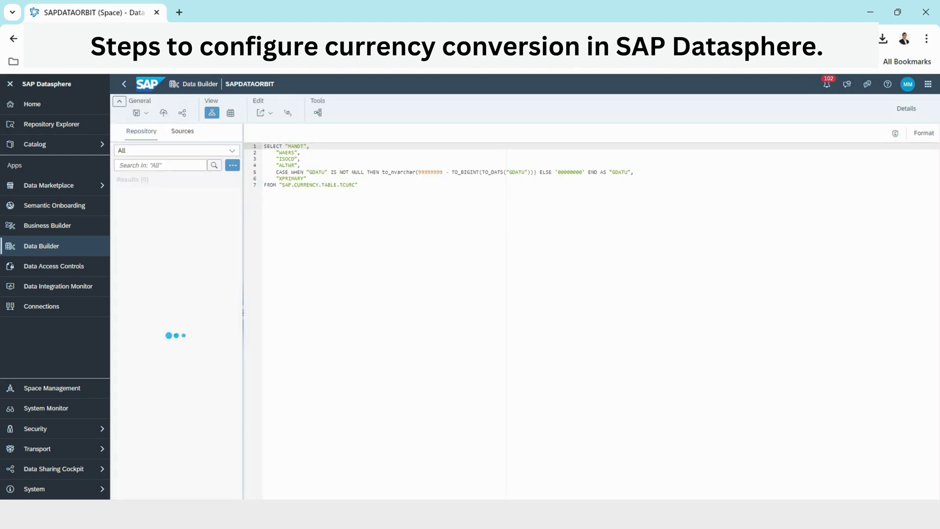
{"action": "left_click", "coordinate": [230, 113]}
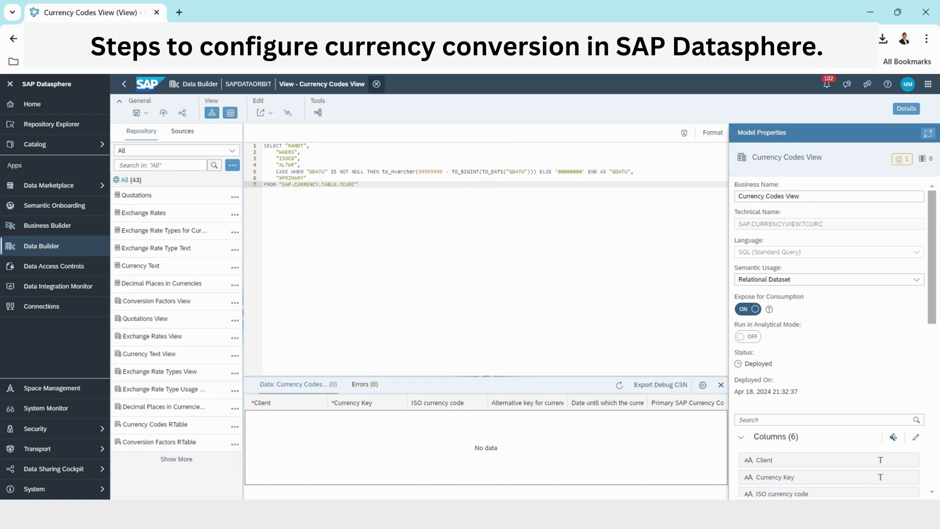
{"action": "left_click", "coordinate": [376, 84]}
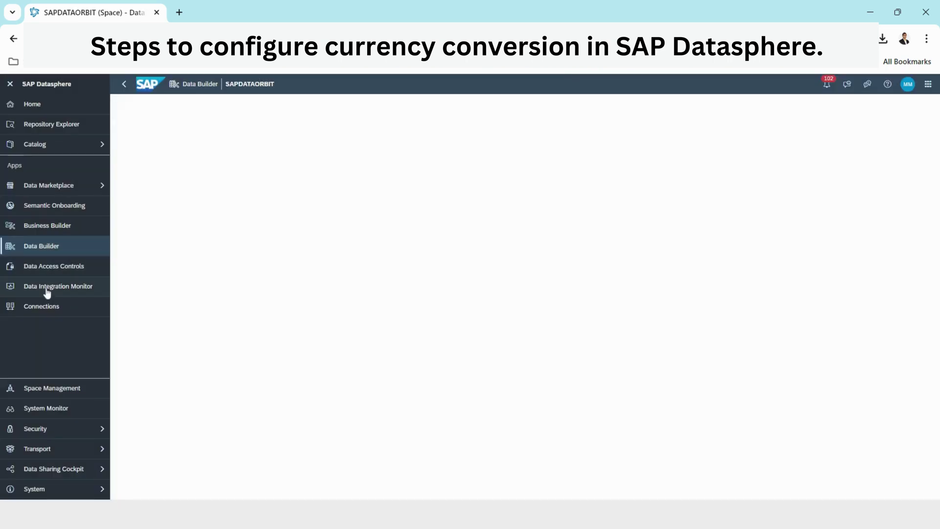
Show the Conversion Factors RTable details in the Data Integration Monitor
{"action": "left_click", "coordinate": [60, 290]}
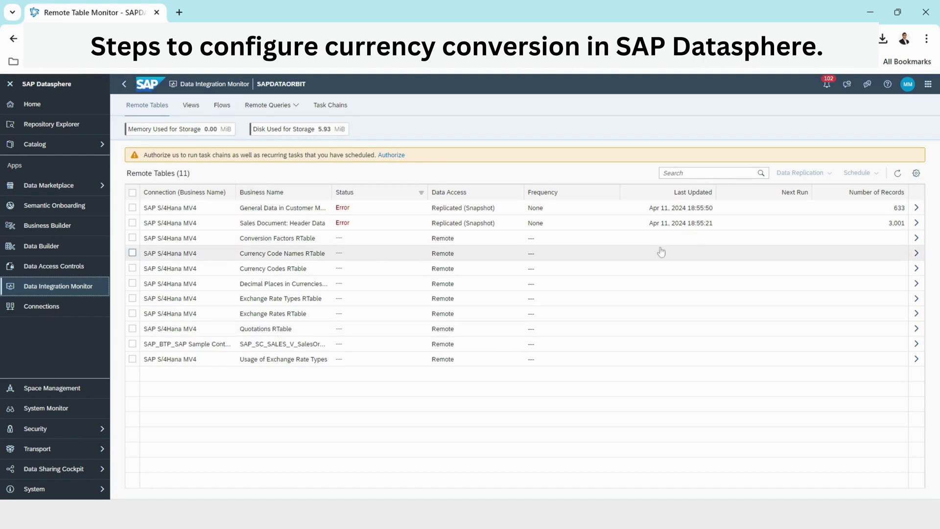
{"action": "left_click", "coordinate": [917, 240]}
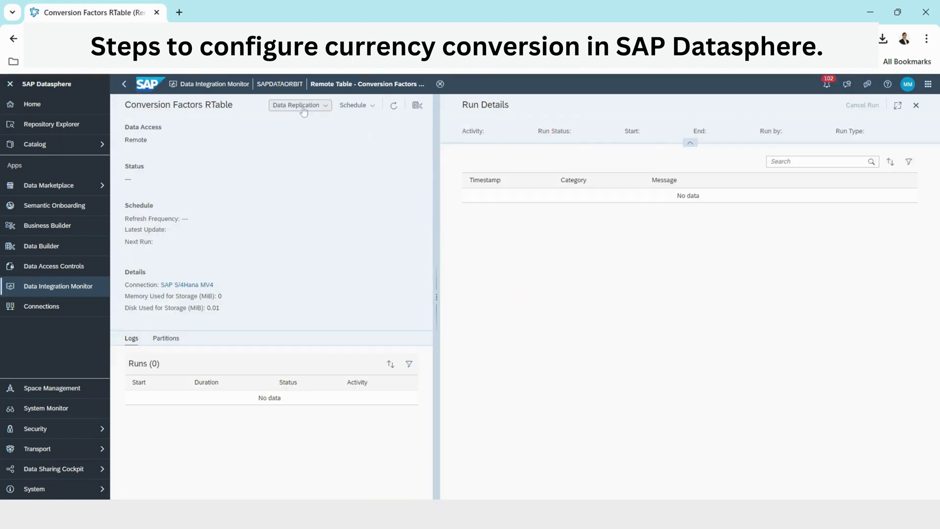
Start data replication for the Conversion Factors RTable
{"action": "left_click", "coordinate": [323, 112]}
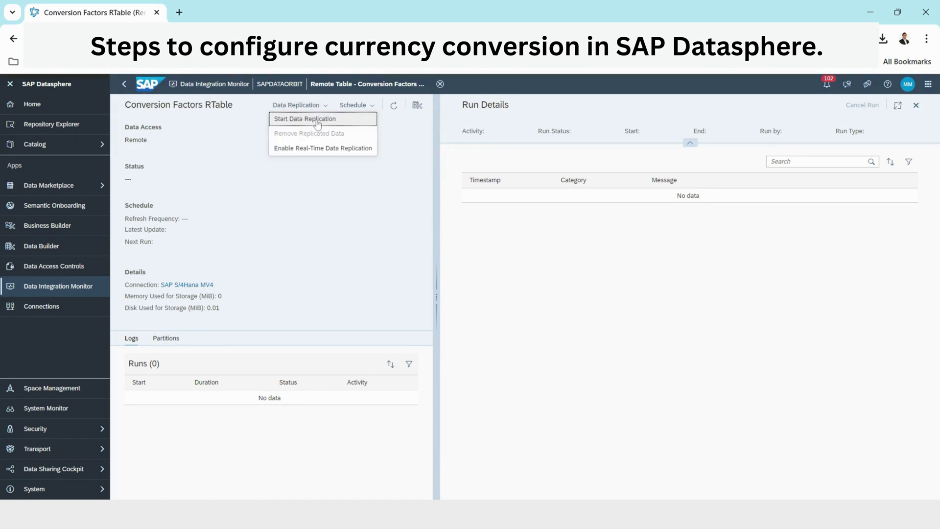
{"action": "left_click", "coordinate": [317, 120]}
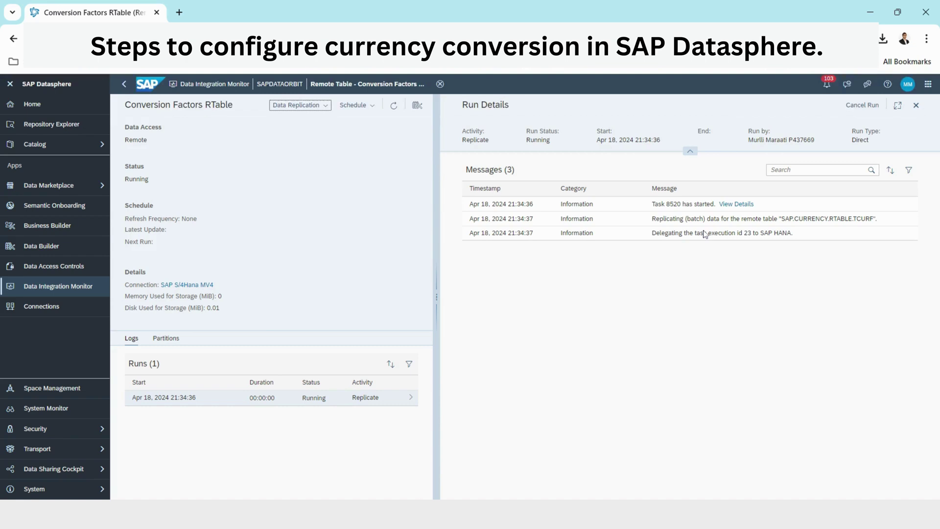
Back in the remote tables monitor, start replicating Currency Codes, Quotations and Exchange Rates RTables
{"action": "left_click", "coordinate": [288, 83]}
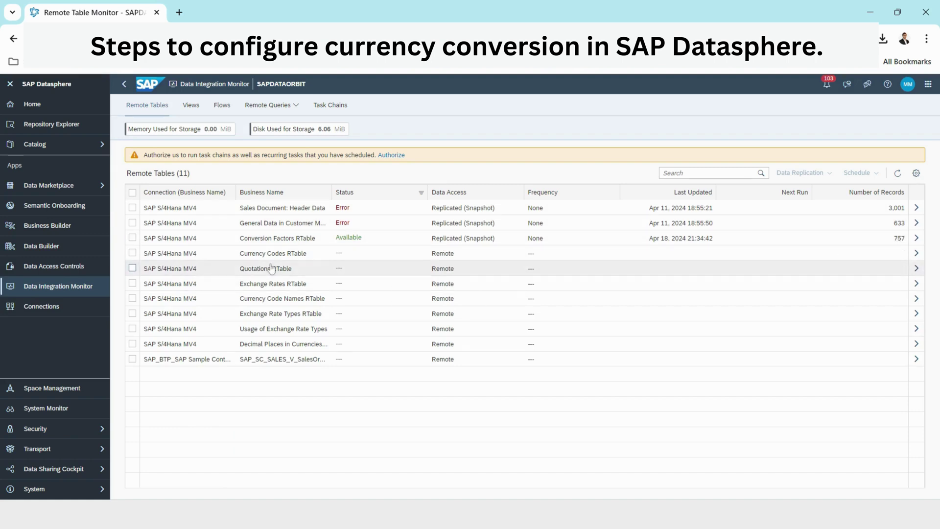
{"action": "left_click", "coordinate": [132, 253]}
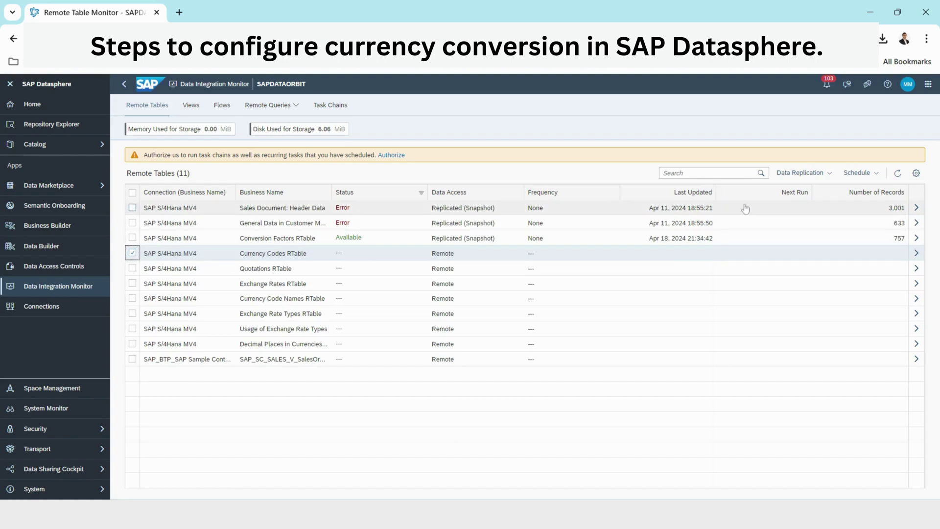
{"action": "left_click", "coordinate": [801, 173]}
{"action": "left_click", "coordinate": [798, 187]}
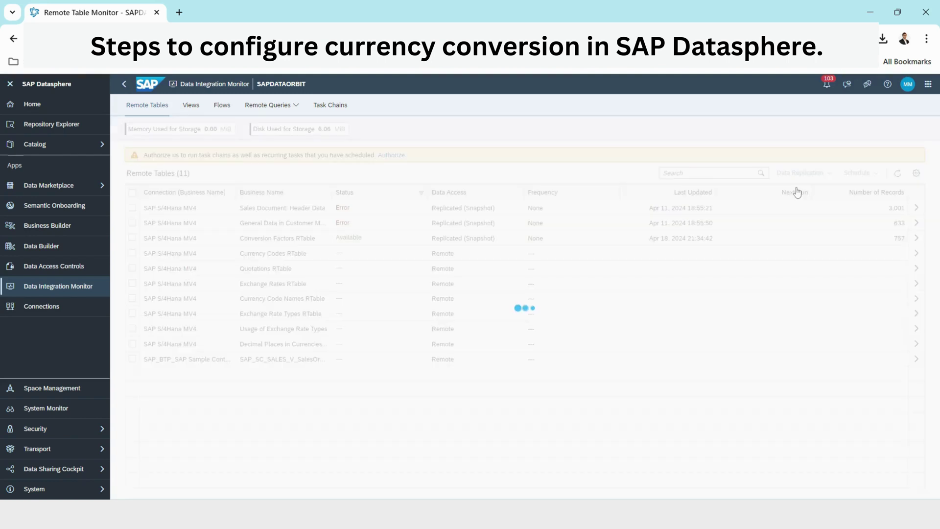
{"action": "left_click", "coordinate": [132, 267]}
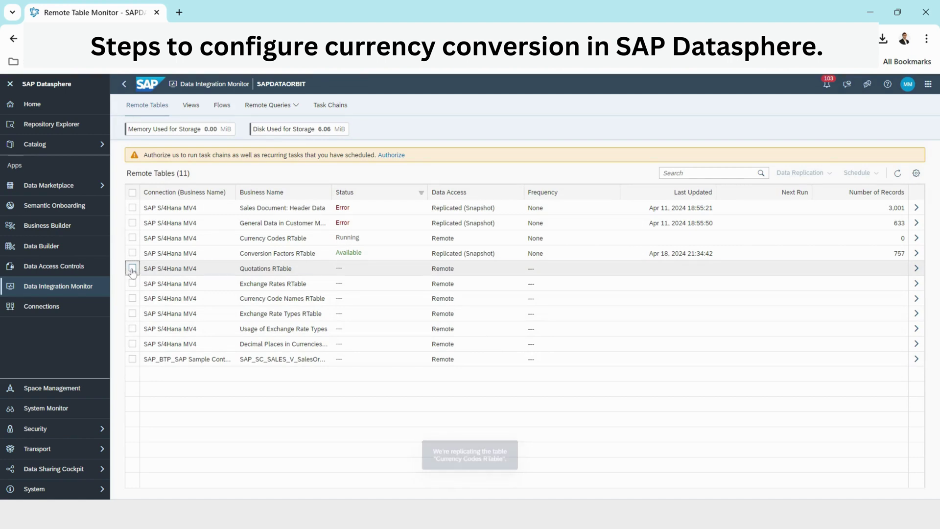
{"action": "left_click", "coordinate": [803, 173]}
{"action": "left_click", "coordinate": [797, 185]}
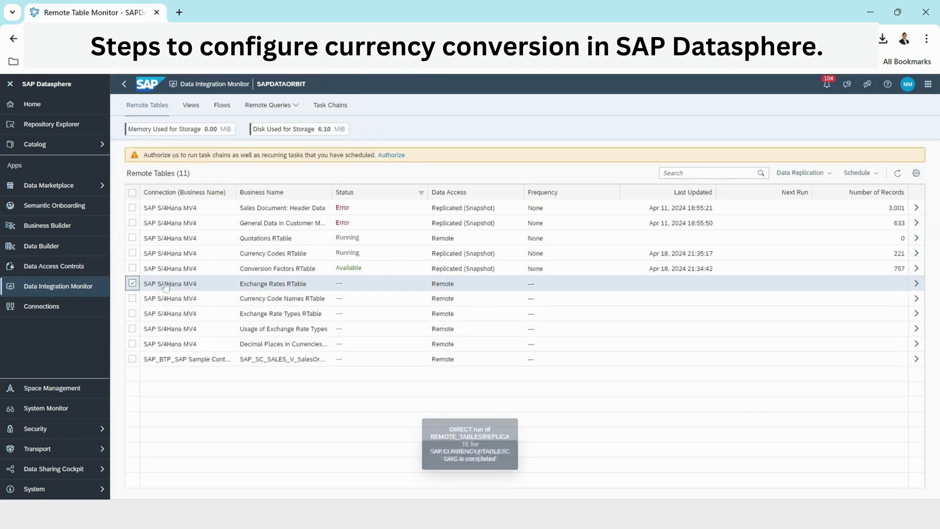
{"action": "left_click", "coordinate": [803, 173]}
{"action": "left_click", "coordinate": [810, 190]}
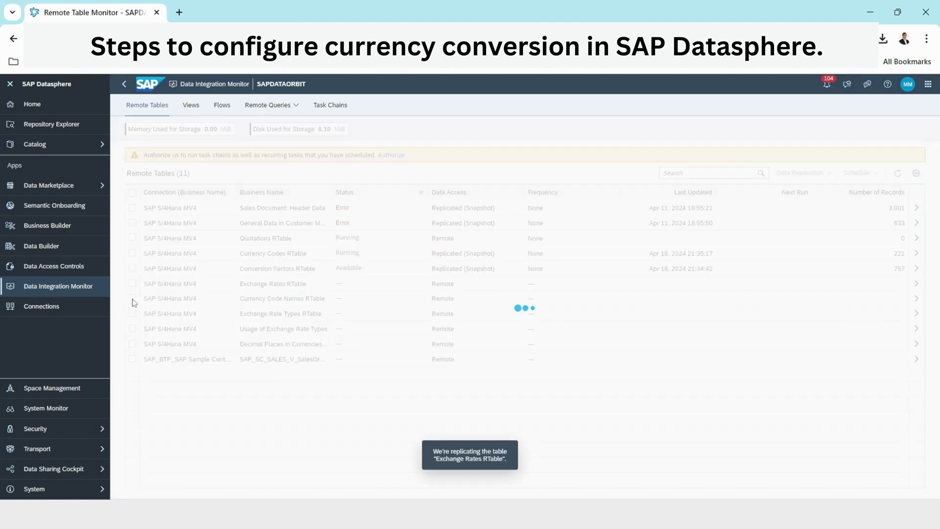
Start replicating Currency Code Names, Exchange Rate Types, Usage of Exchange Rate Types and Decimal Places RTables
{"action": "left_click", "coordinate": [132, 299]}
{"action": "left_click", "coordinate": [803, 173]}
{"action": "left_click", "coordinate": [796, 186]}
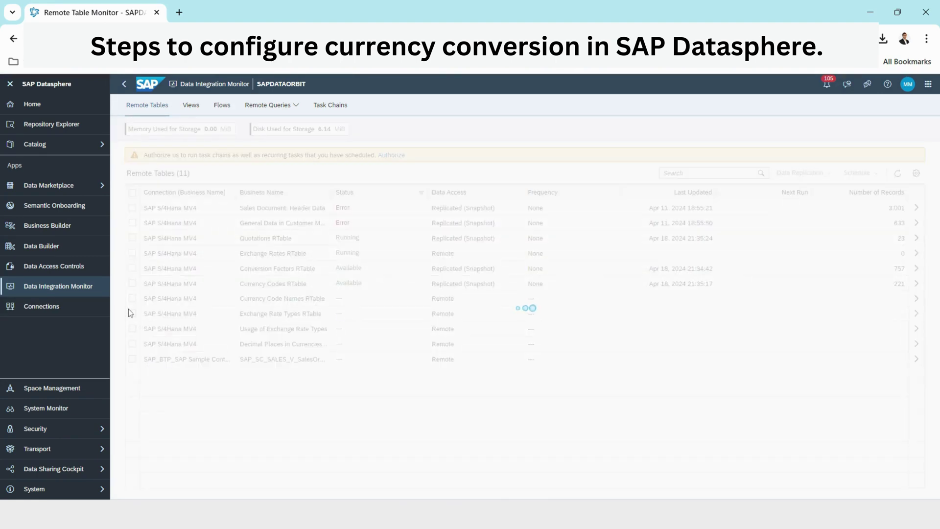
{"action": "left_click", "coordinate": [133, 313]}
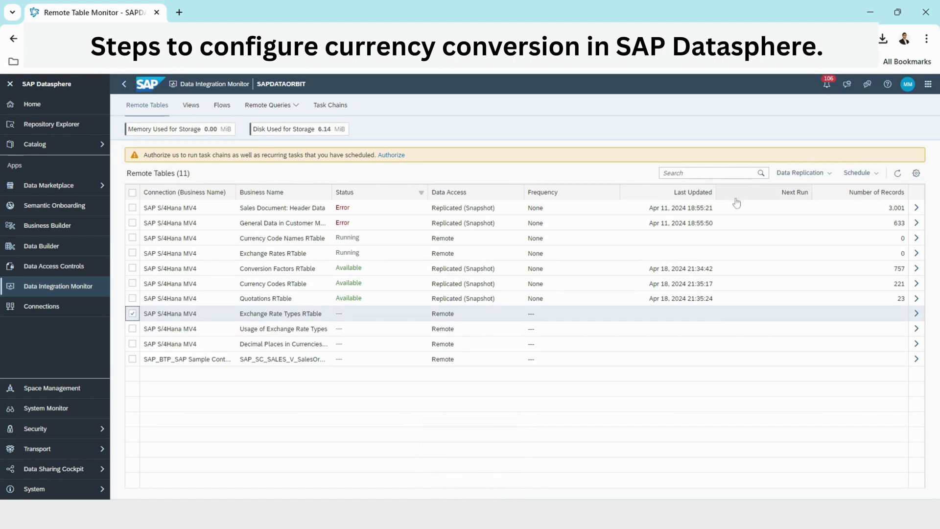
{"action": "left_click", "coordinate": [801, 172]}
{"action": "left_click", "coordinate": [799, 186]}
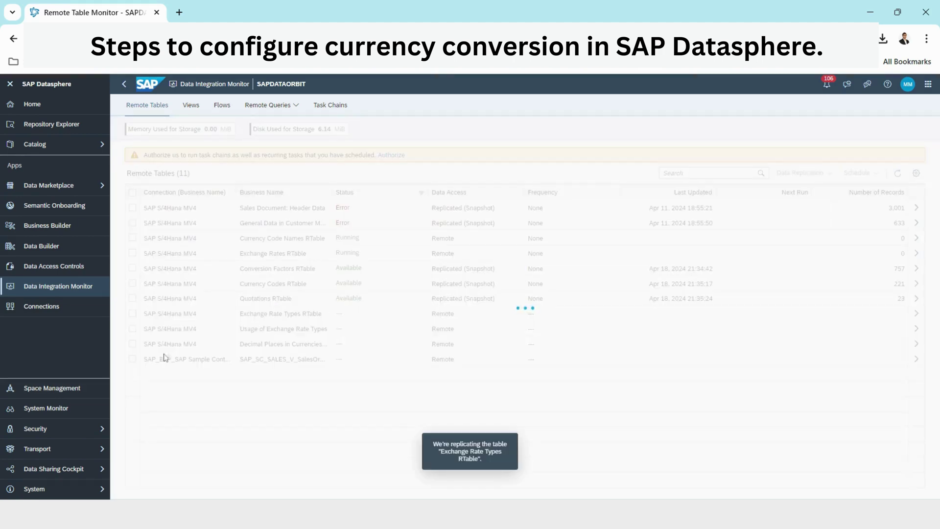
{"action": "left_click", "coordinate": [803, 173]}
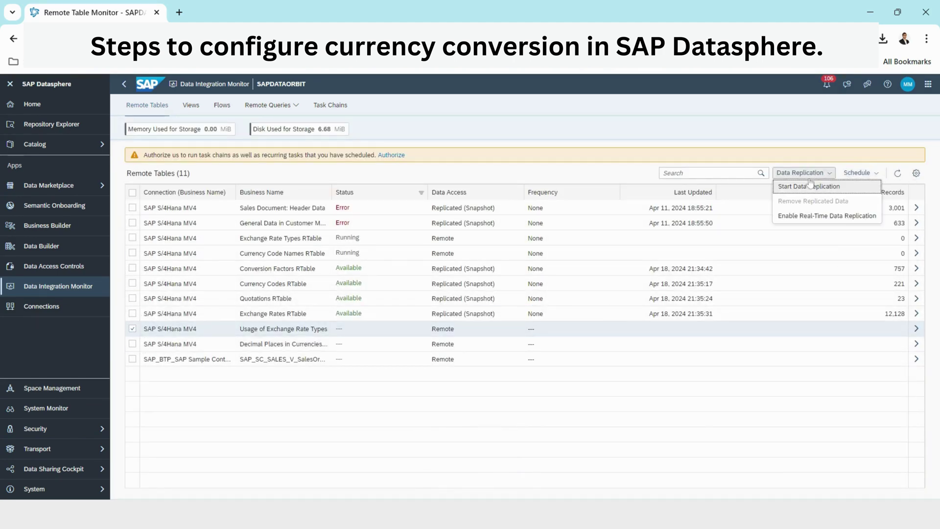
{"action": "left_click", "coordinate": [799, 186]}
{"action": "left_click", "coordinate": [132, 344]}
{"action": "left_click", "coordinate": [803, 172]}
{"action": "left_click", "coordinate": [799, 185]}
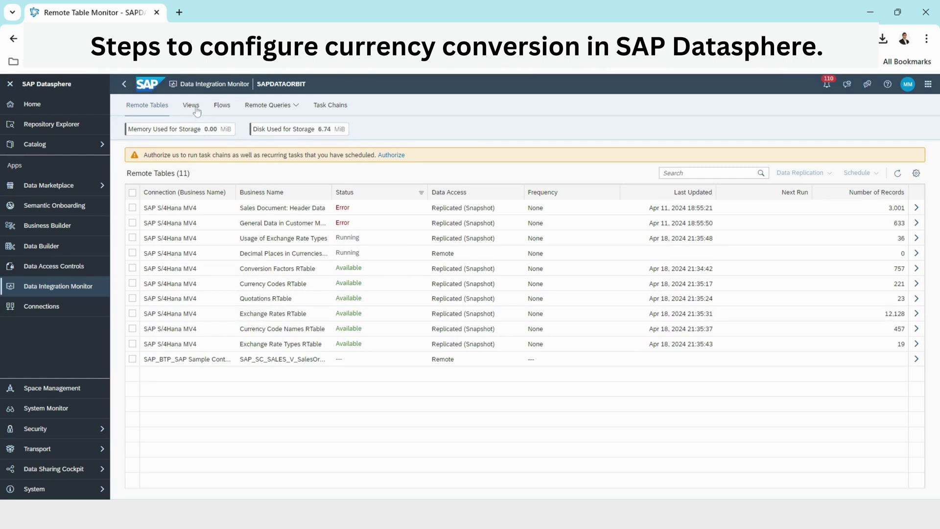
Start a run of the Currency Codes (ODP) data flow from the Flows monitor
{"action": "left_click", "coordinate": [222, 105]}
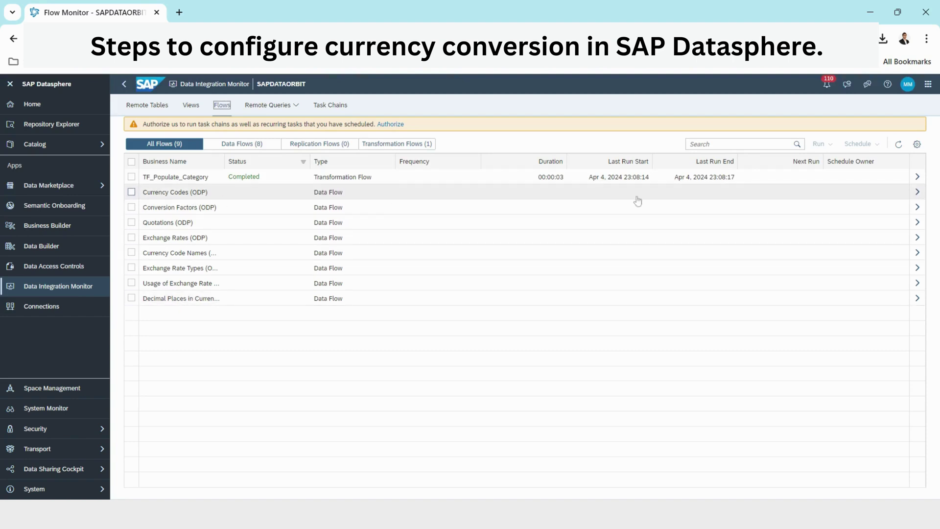
{"action": "left_click", "coordinate": [918, 193]}
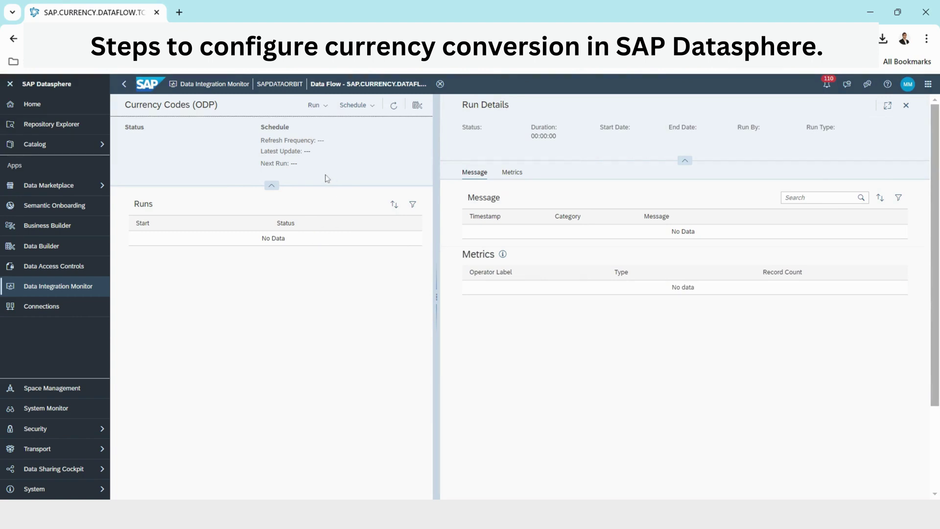
{"action": "left_click", "coordinate": [317, 107]}
{"action": "left_click", "coordinate": [320, 120]}
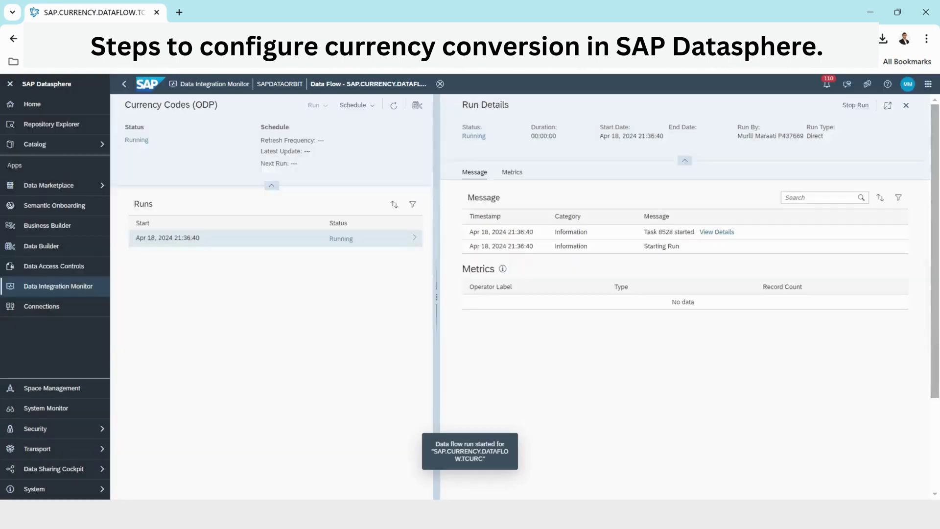
{"action": "left_click", "coordinate": [281, 85]}
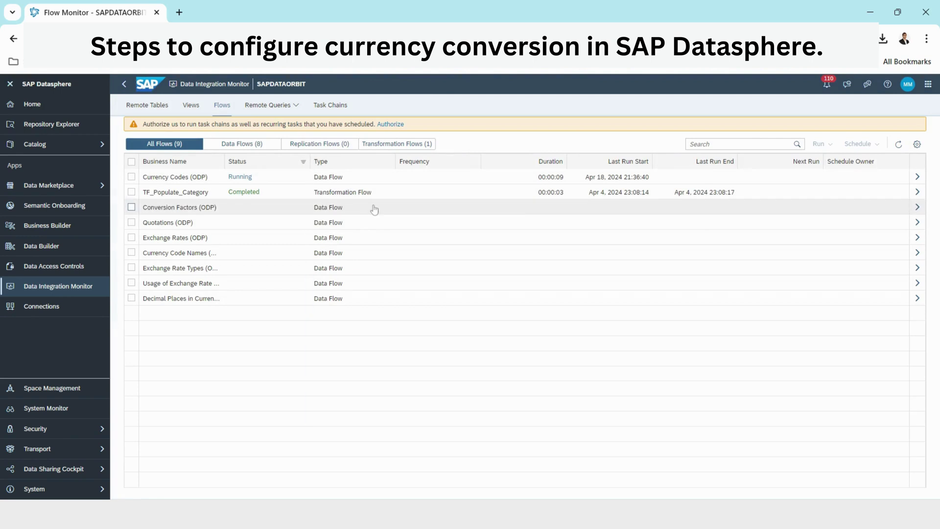
Run the Conversion Factors, Currency Code Names and Exchange Rate Types (ODP) data flows, then return to Remote Tables
{"action": "left_click", "coordinate": [132, 208]}
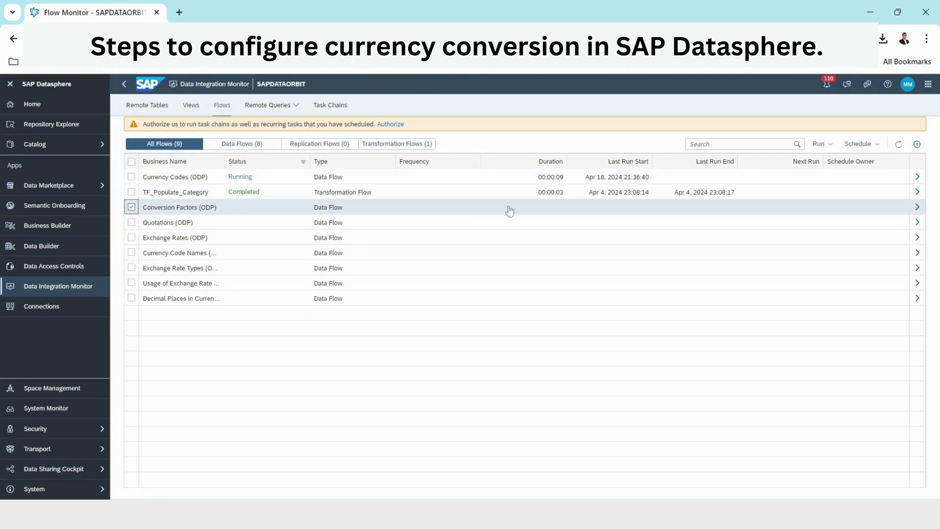
{"action": "left_click", "coordinate": [820, 144]}
{"action": "left_click", "coordinate": [828, 157]}
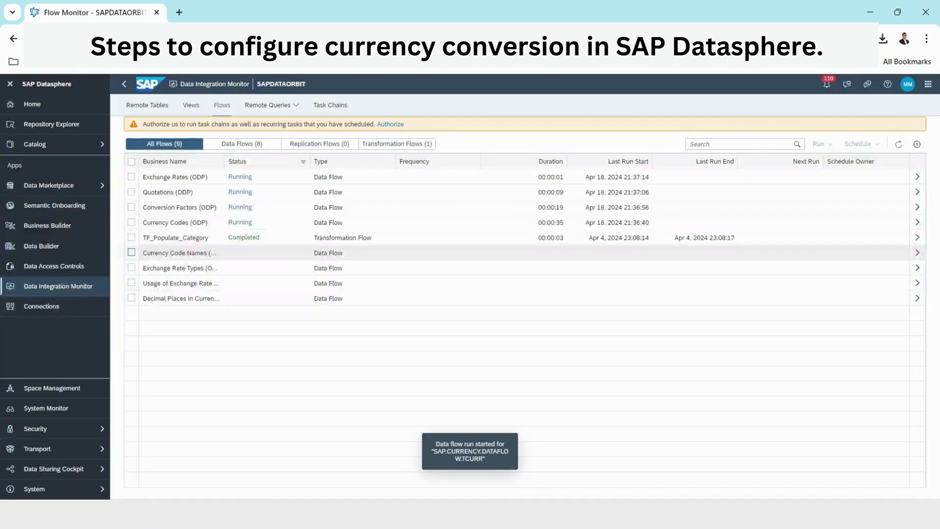
{"action": "left_click", "coordinate": [132, 253]}
{"action": "left_click", "coordinate": [819, 144]}
{"action": "left_click", "coordinate": [828, 156]}
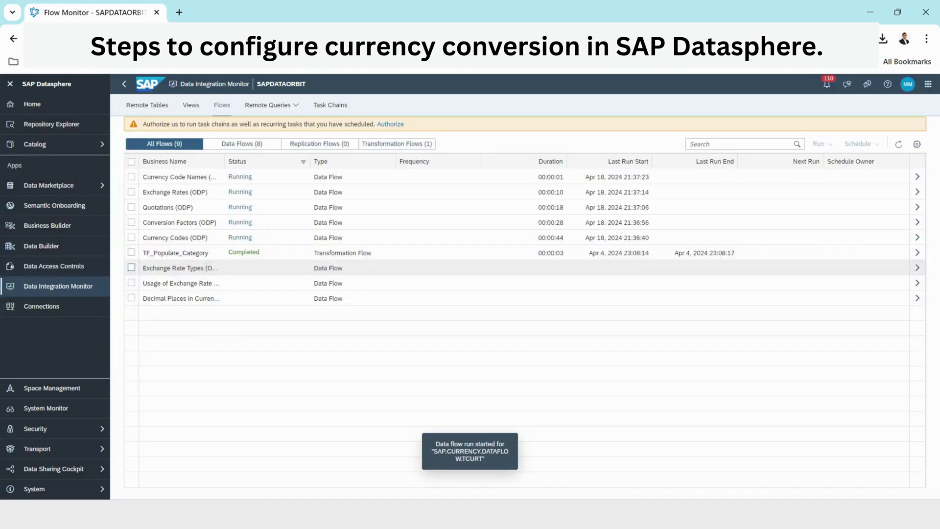
{"action": "left_click", "coordinate": [132, 268]}
{"action": "left_click", "coordinate": [819, 144]}
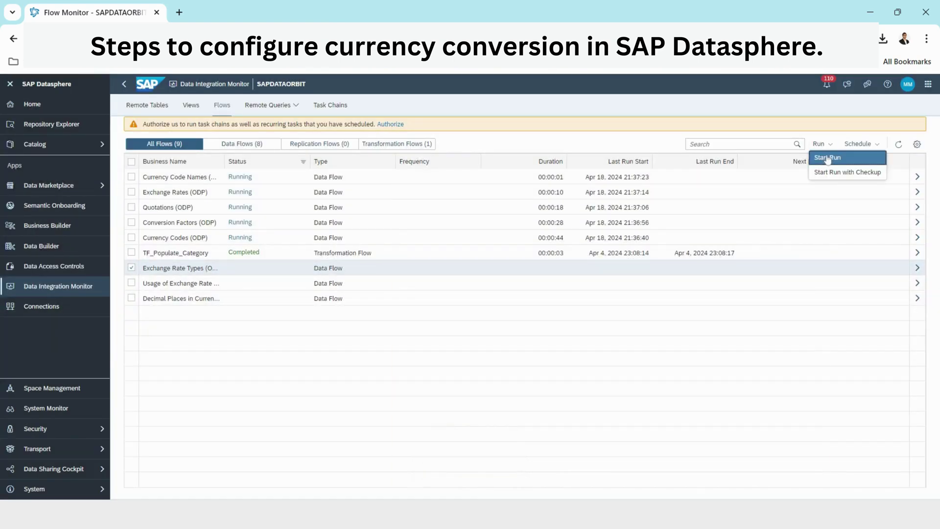
{"action": "left_click", "coordinate": [827, 158]}
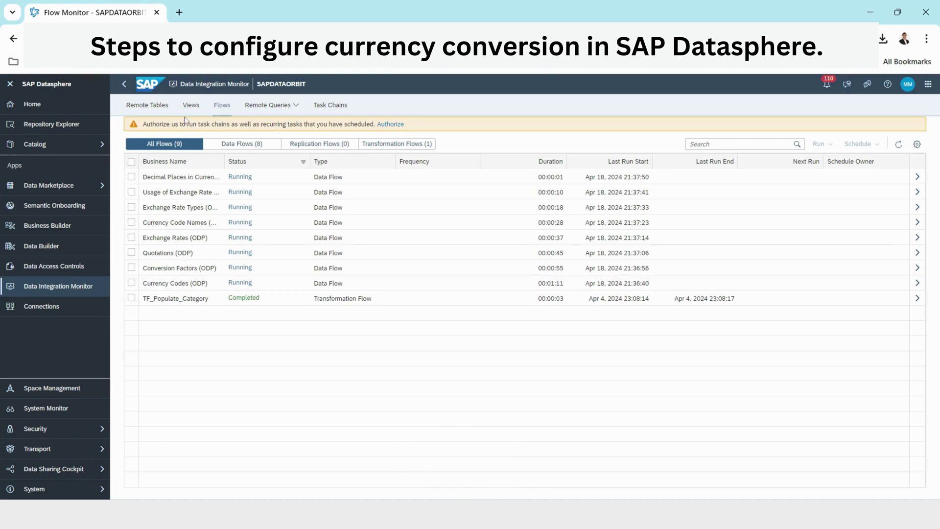
{"action": "left_click", "coordinate": [158, 105]}
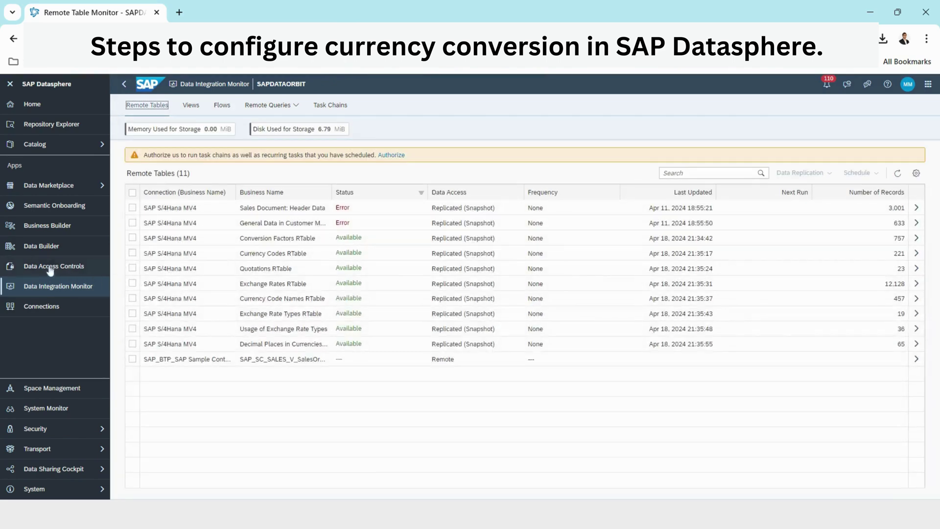
Return to the Data Builder and filter it to the space's 15 views
{"action": "left_click", "coordinate": [43, 248]}
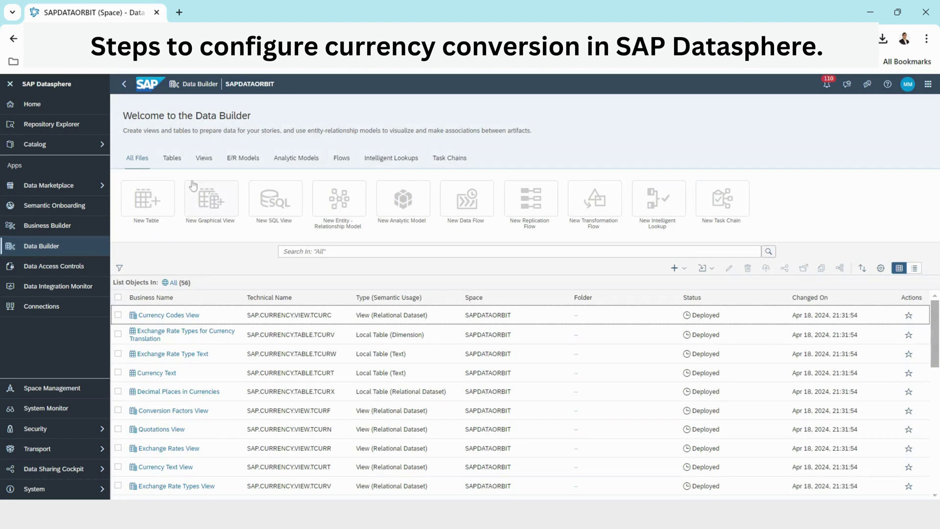
{"action": "left_click", "coordinate": [204, 160]}
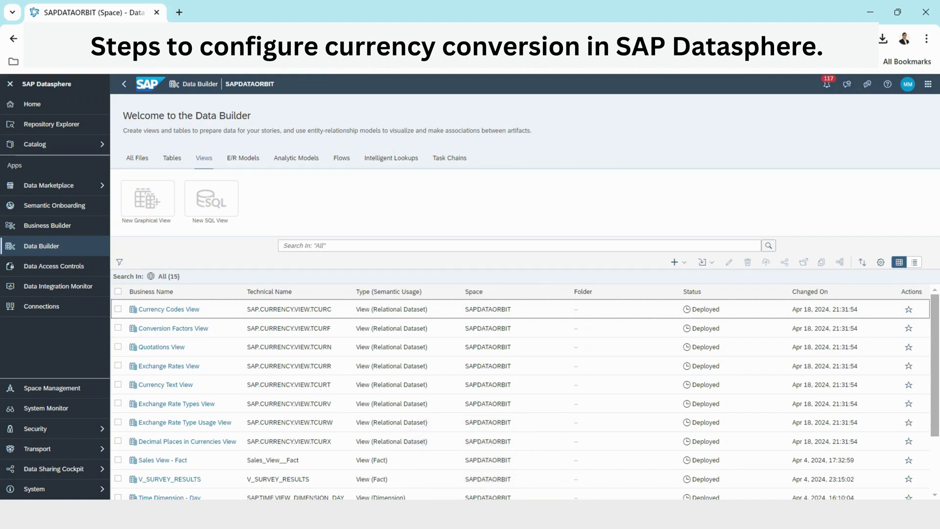
Open the Exchange Rates View, preview its 12,128 replicated rows, and return to SAPDATAORBIT's Data Builder
{"action": "left_click", "coordinate": [188, 366]}
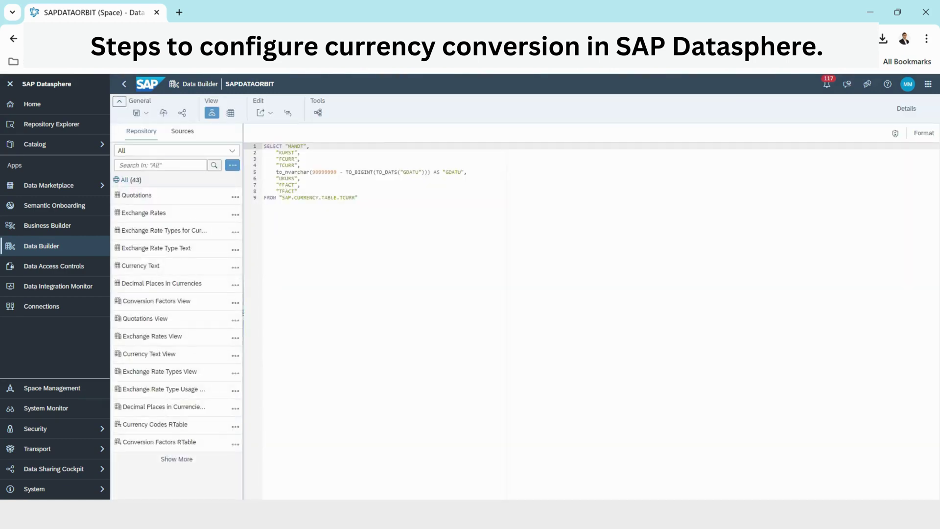
{"action": "left_click", "coordinate": [231, 114]}
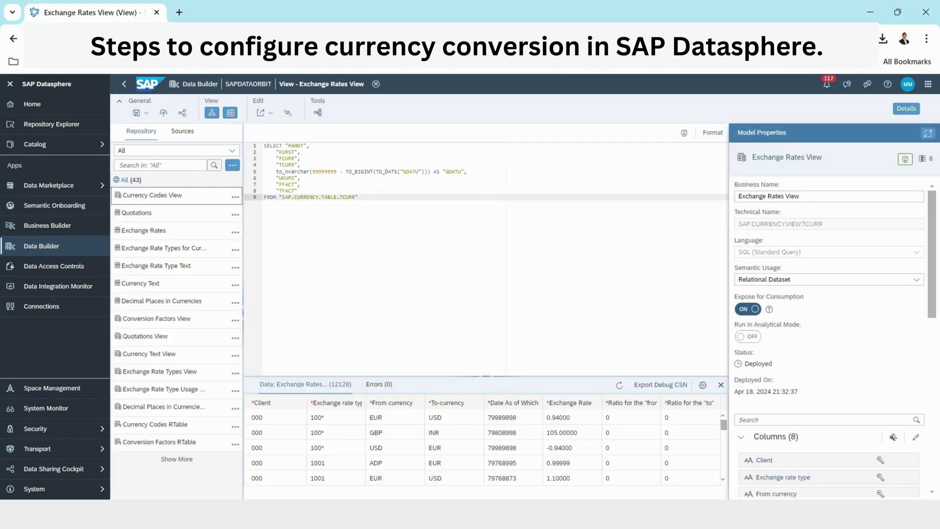
{"action": "left_click", "coordinate": [249, 85]}
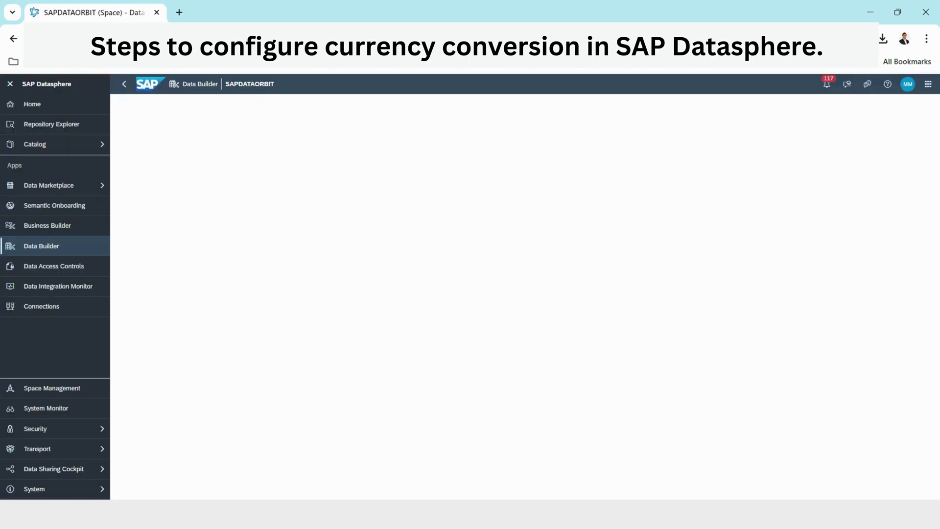